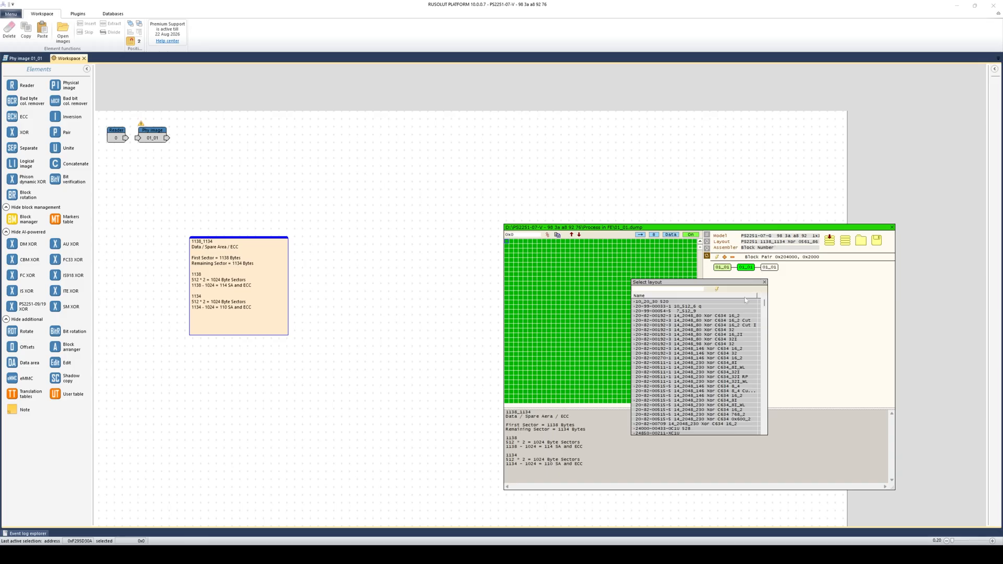
# Step: Look through the list of available layouts in the dump window and close it without choosing one
pyautogui.scroll(-10, 672, 345)
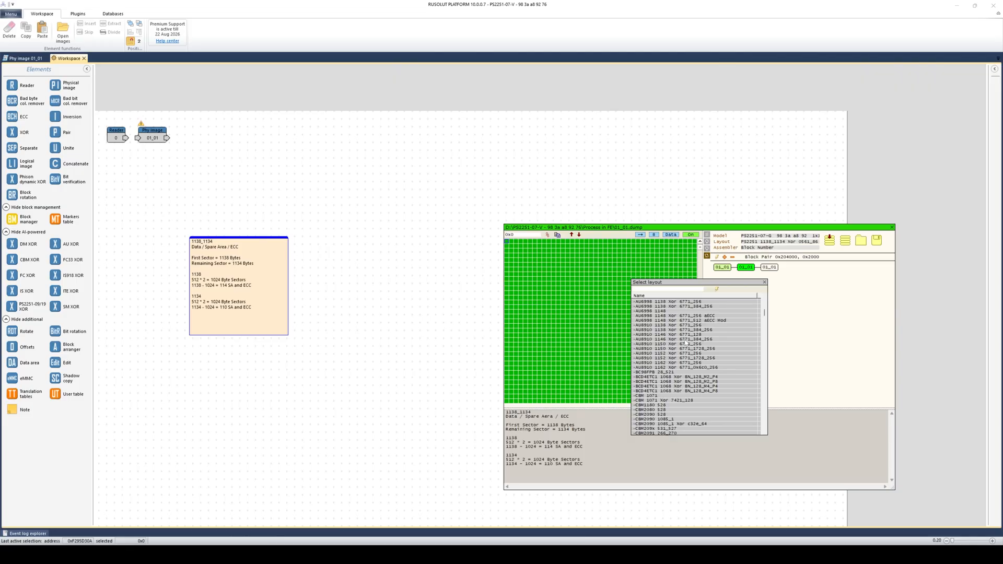
pyautogui.click(764, 284)
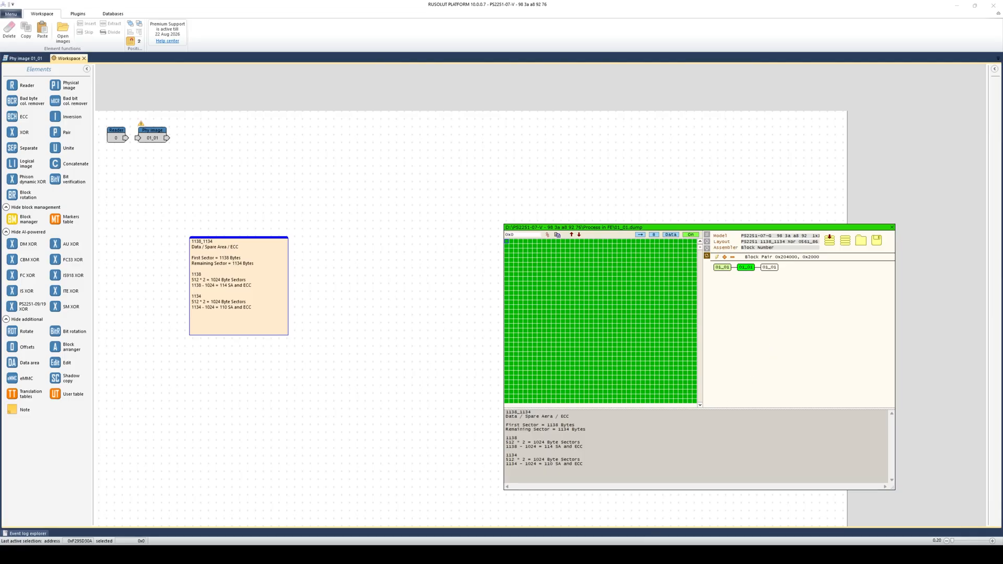
# Step: Switch to Calculator and compute 1138 - 1024
pyautogui.hotkey('alt', 'Tab')
pyautogui.moveTo(821, 148); pyautogui.dragTo(390, 157)
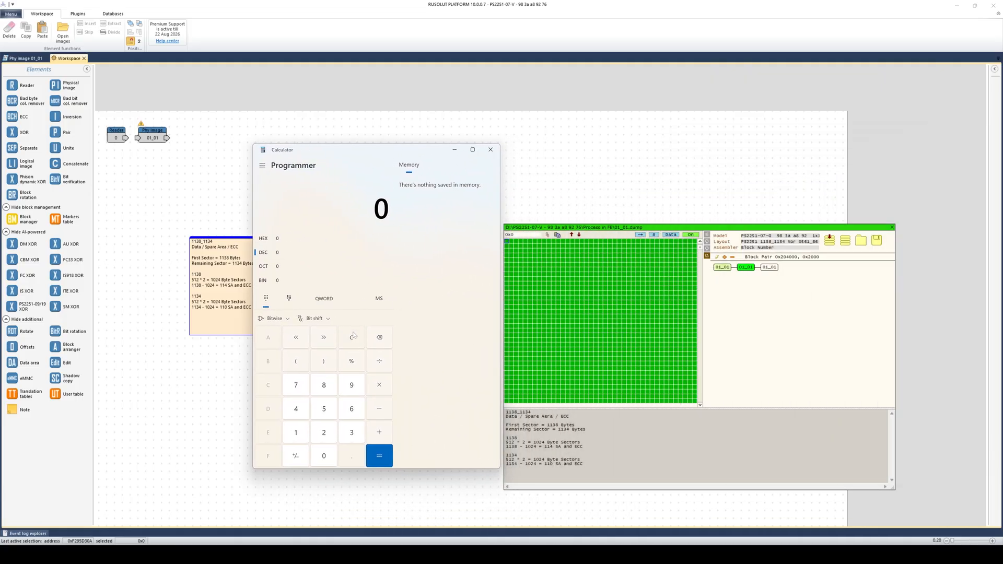
pyautogui.write('1138-1024')
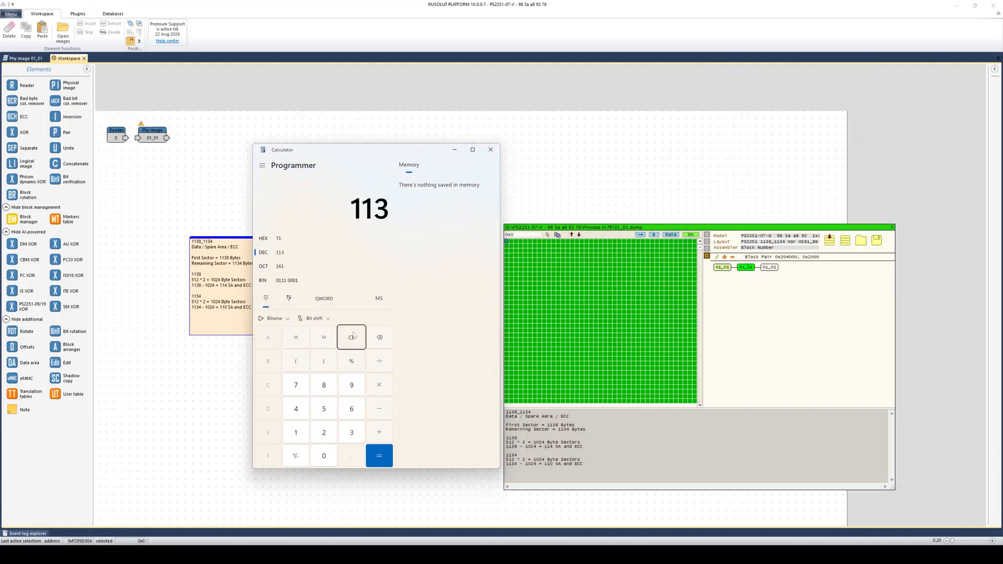
pyautogui.press('Return')
# Step: Return to the Rusolut Platform workspace and open physical image 01_01 with the bitmap, structure and hex views shown together
pyautogui.click(570, 200)
pyautogui.click(156, 134)
pyautogui.doubleClick(155, 134)
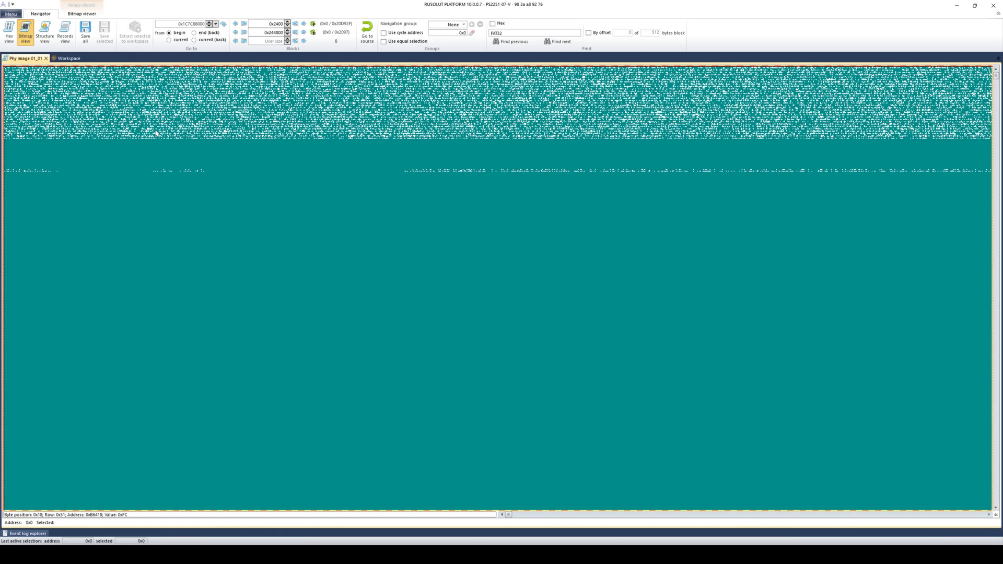
pyautogui.click(52, 41)
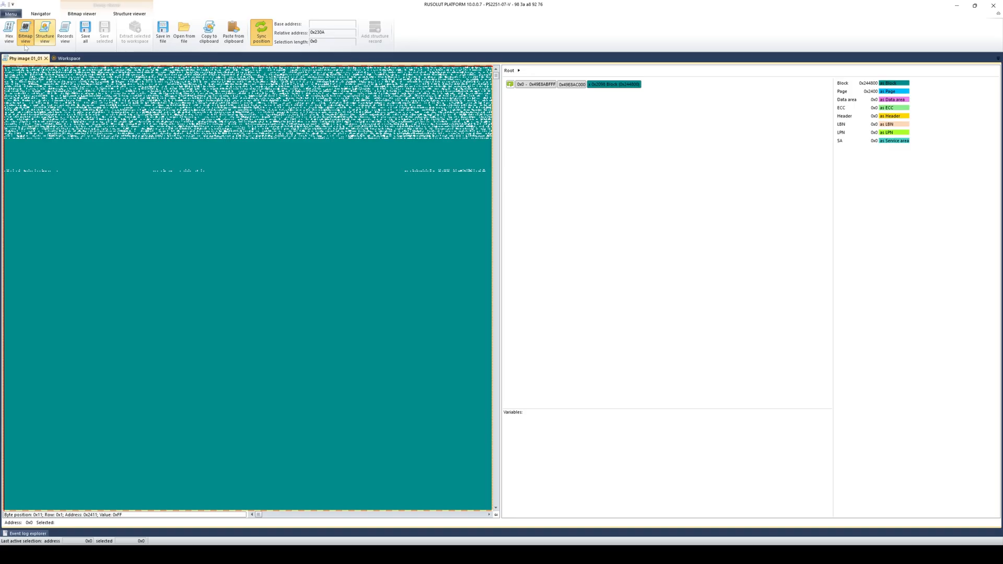
pyautogui.click(9, 31)
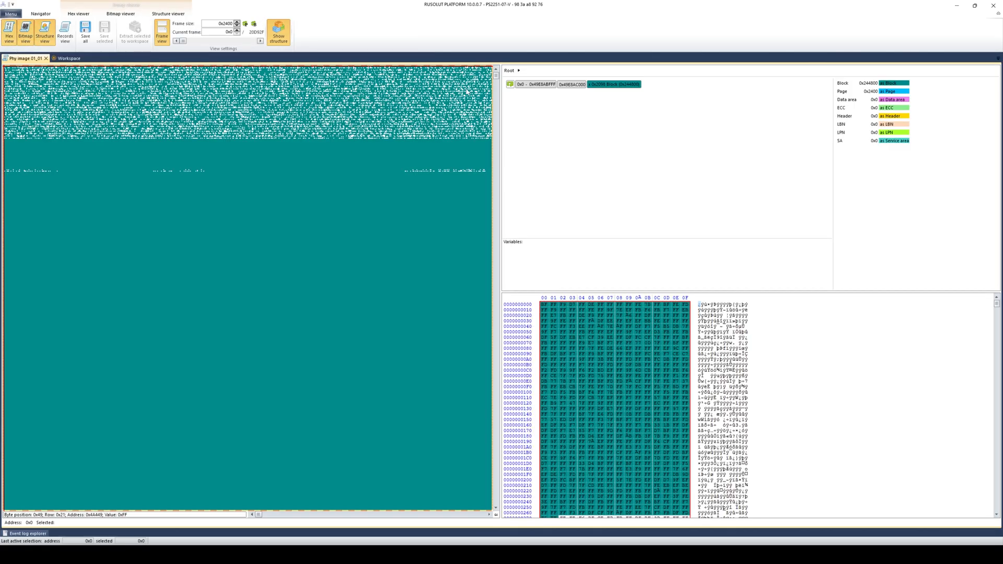
# Step: Open the page level inside the block structure and go to a data-filled frame farther into the image
pyautogui.doubleClick(606, 89)
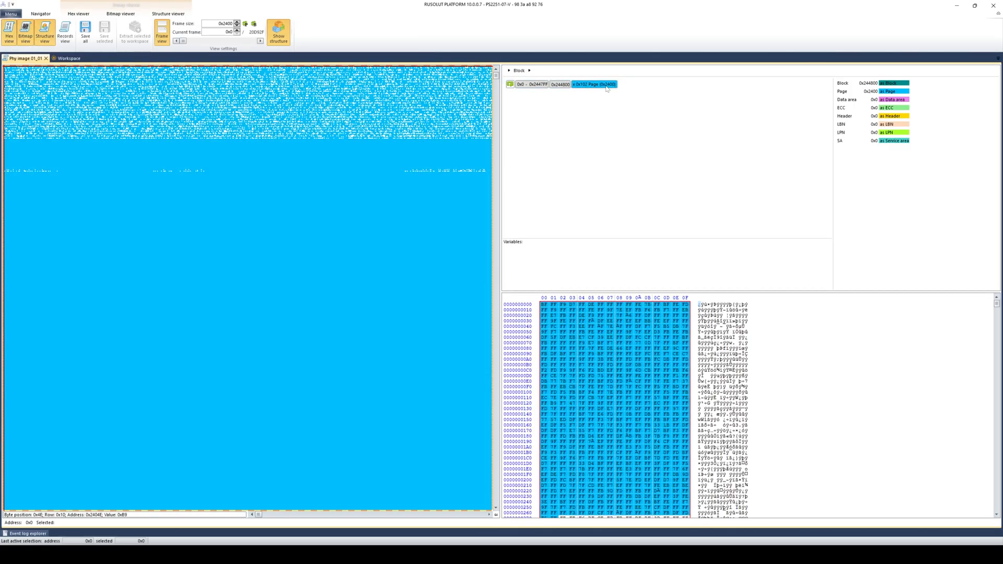
pyautogui.doubleClick(605, 88)
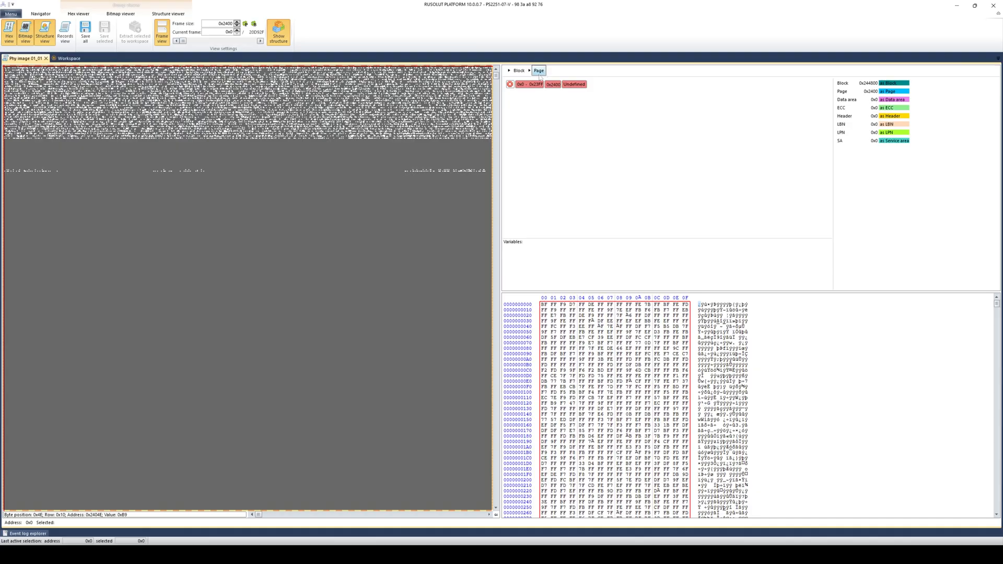
pyautogui.click(497, 124)
pyautogui.click(497, 123)
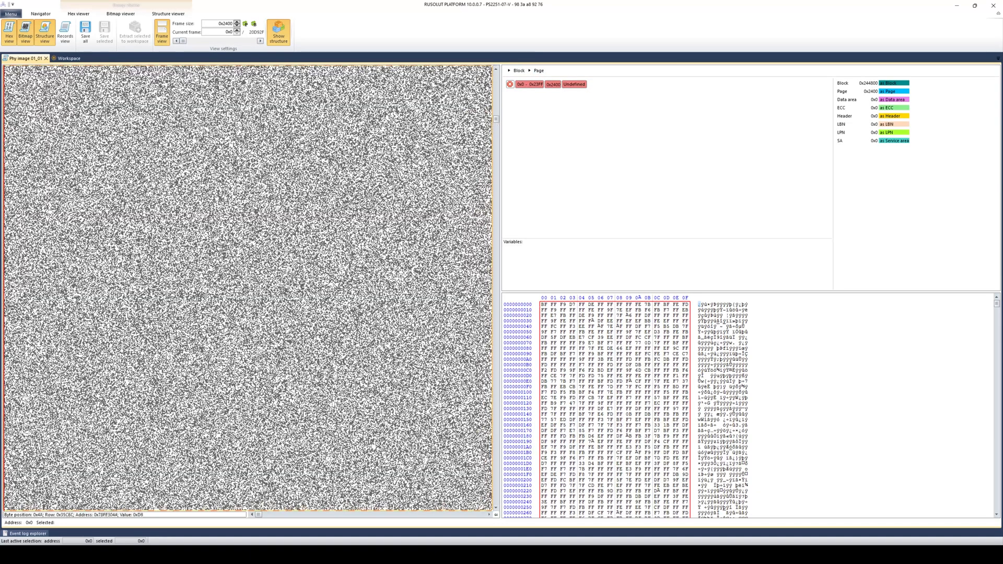
pyautogui.click(370, 212)
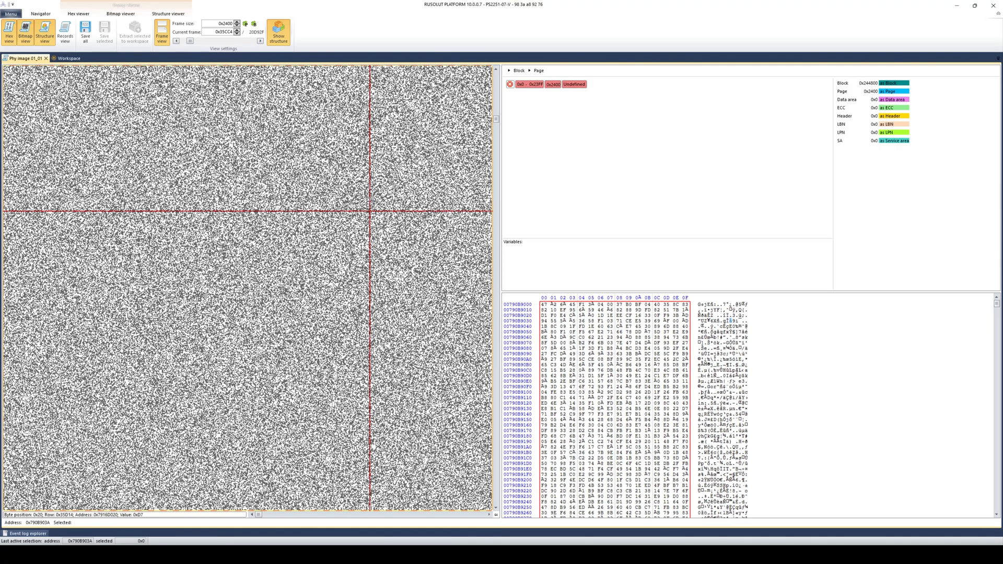
pyautogui.click(202, 275)
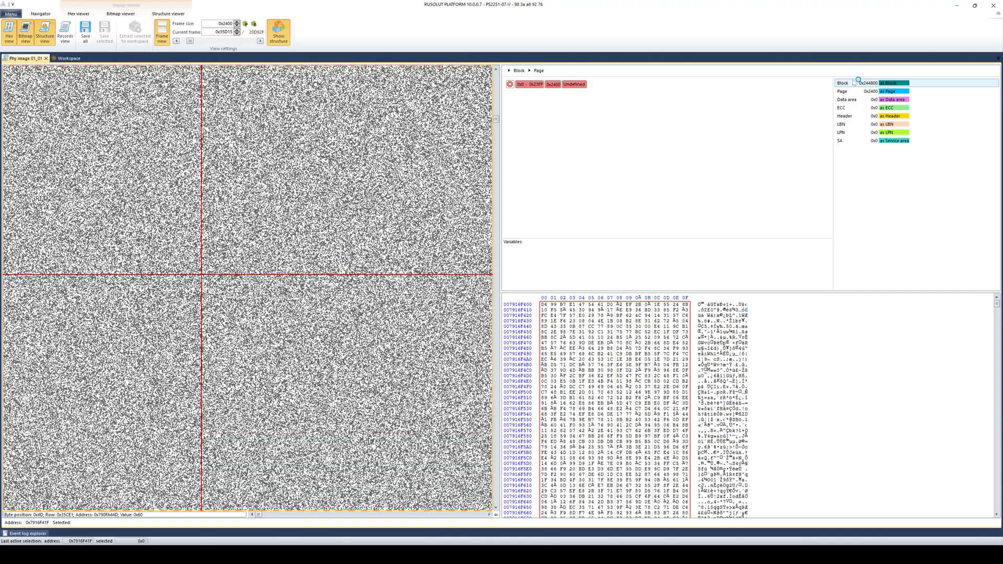
# Step: Set the Data area structure's length to 1024 bytes (0x400), accepting removal of its existing records
pyautogui.rightClick(854, 106)
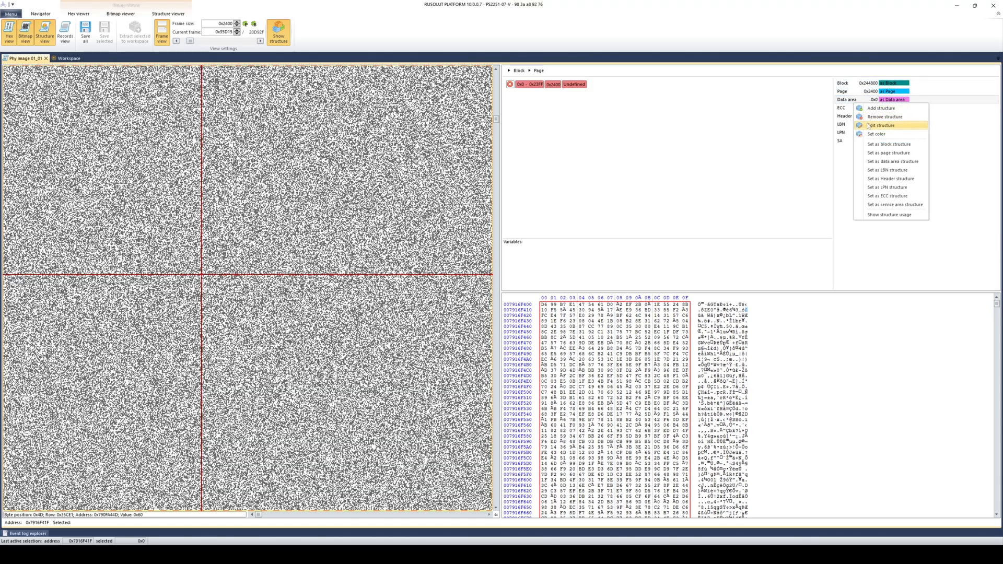
pyautogui.click(882, 126)
pyautogui.click(476, 277)
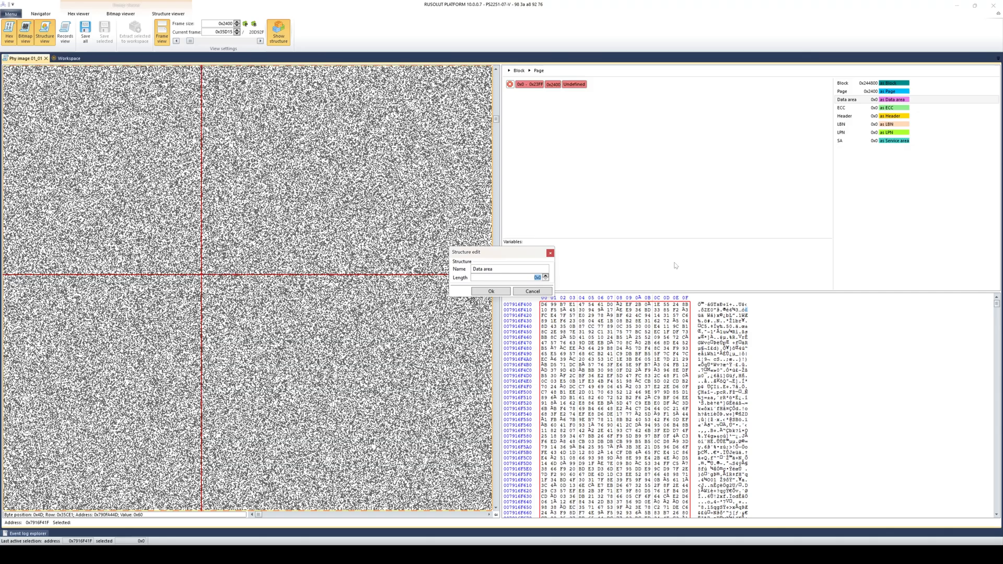
pyautogui.write('1024')
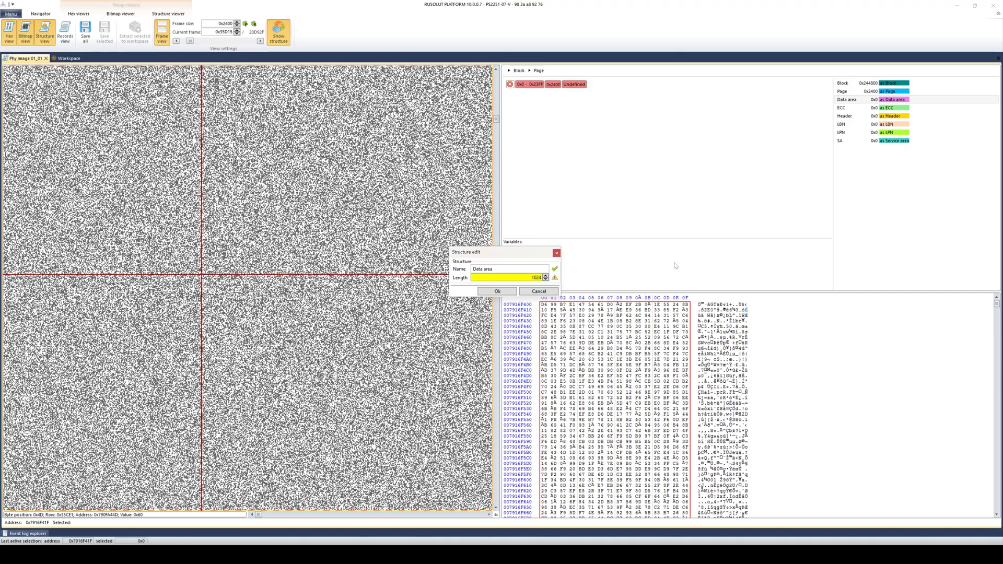
pyautogui.click(497, 291)
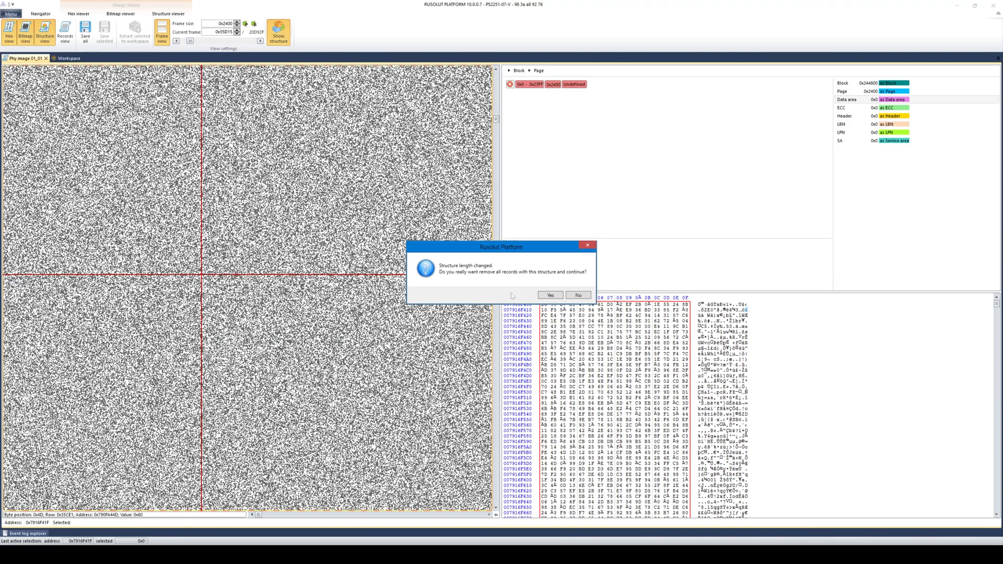
pyautogui.click(548, 295)
# Step: Add a Data area record to the page structure at start address 0x0
pyautogui.rightClick(591, 91)
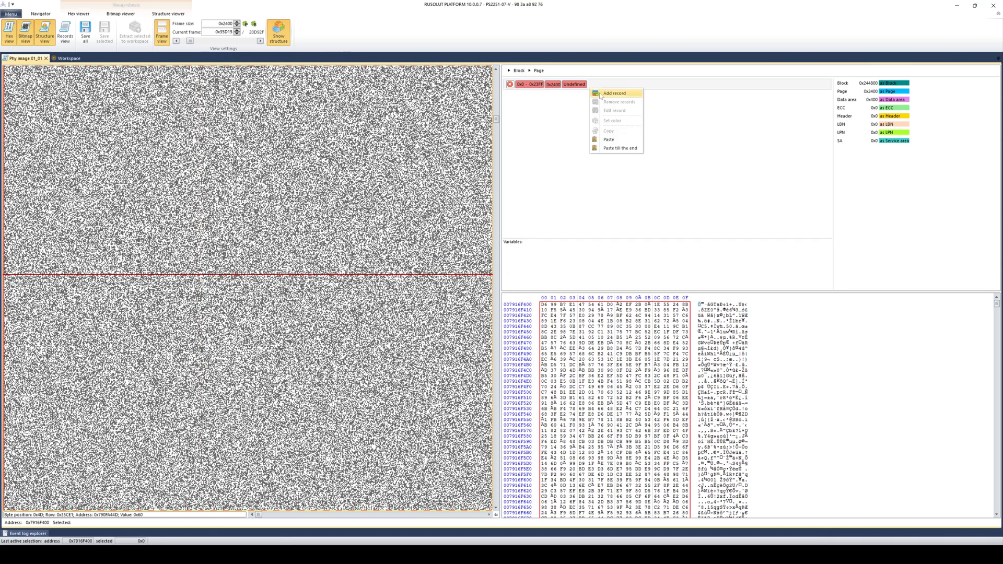
pyautogui.click(614, 94)
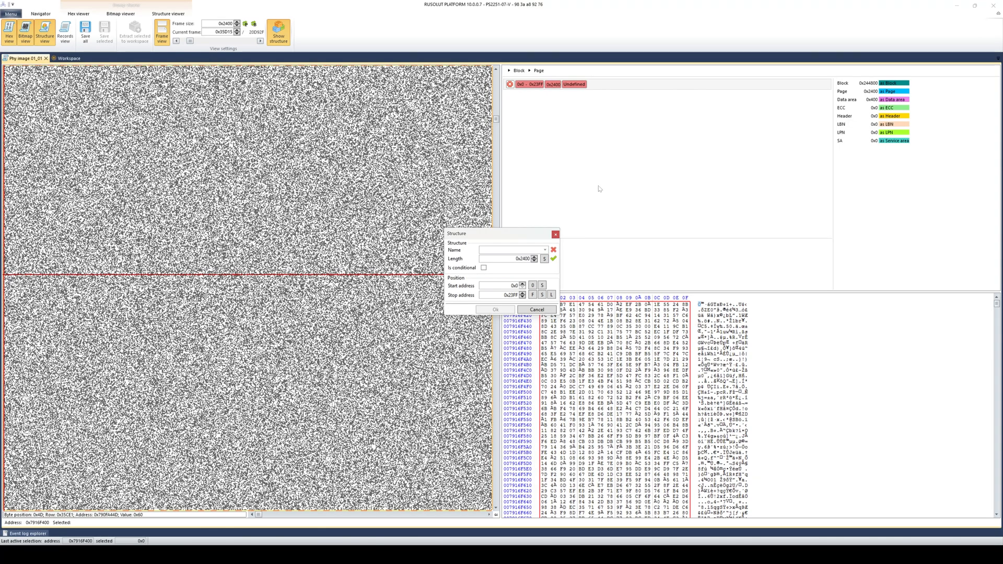
pyautogui.click(544, 250)
pyautogui.click(511, 259)
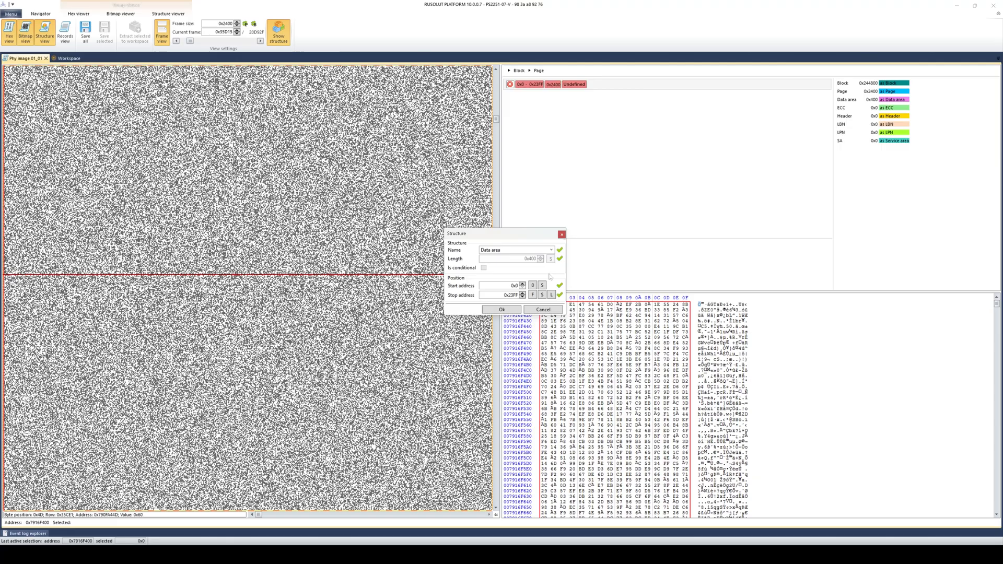
pyautogui.click(510, 310)
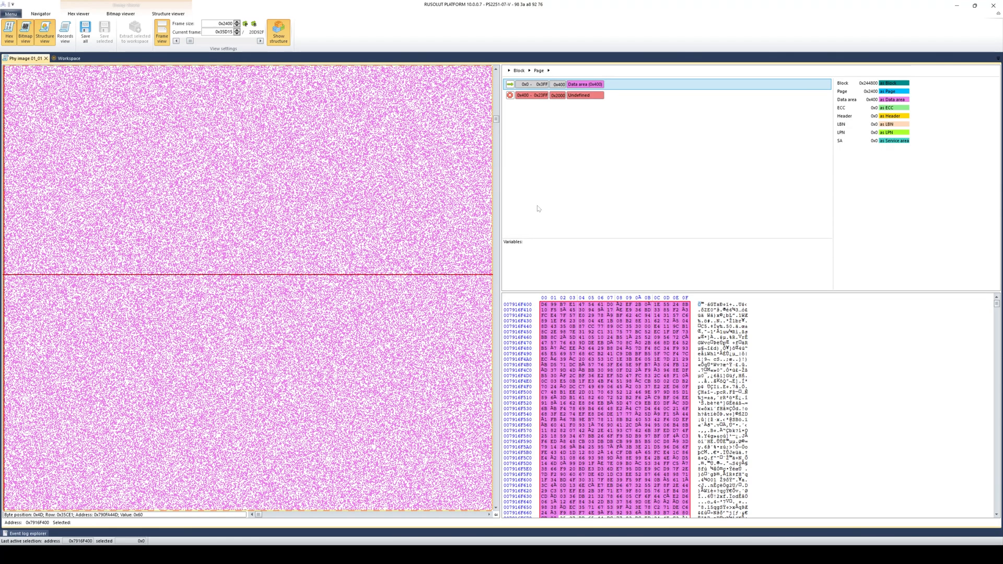
# Step: Show the undefined bytes after the Data area and compare them with the service area bytes in the Flash Extractor dump window
pyautogui.click(546, 96)
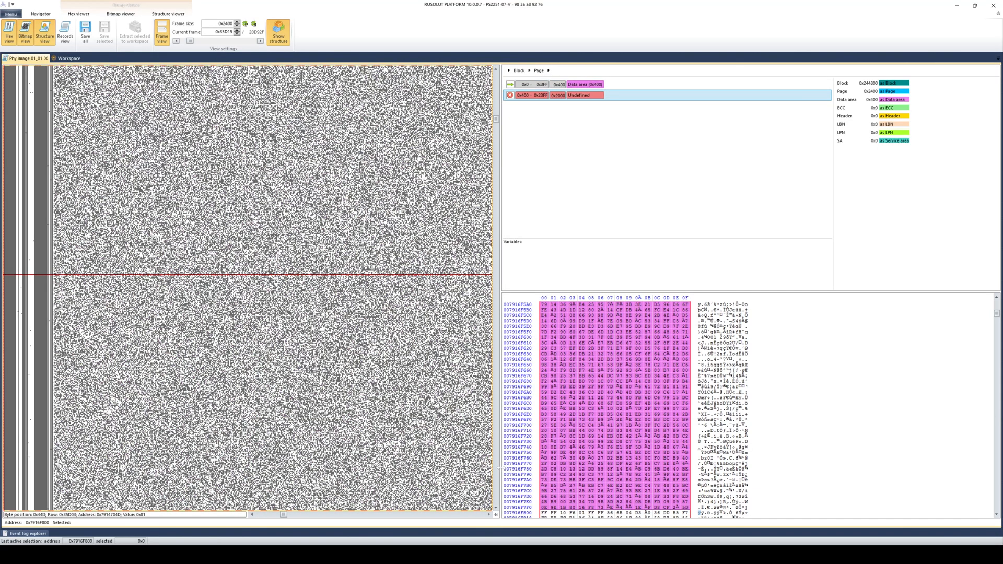
pyautogui.click(545, 554)
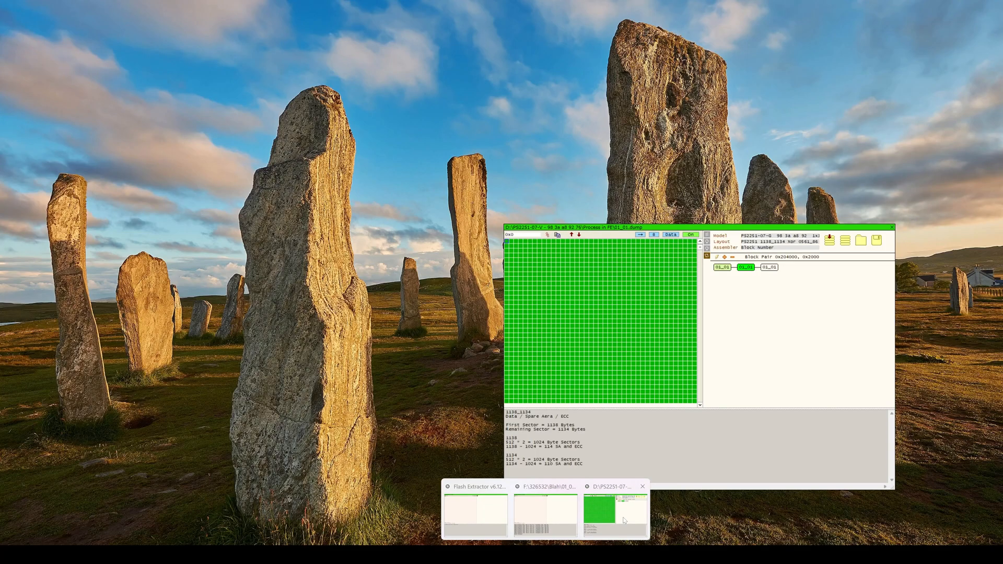
pyautogui.click(616, 514)
pyautogui.click(707, 249)
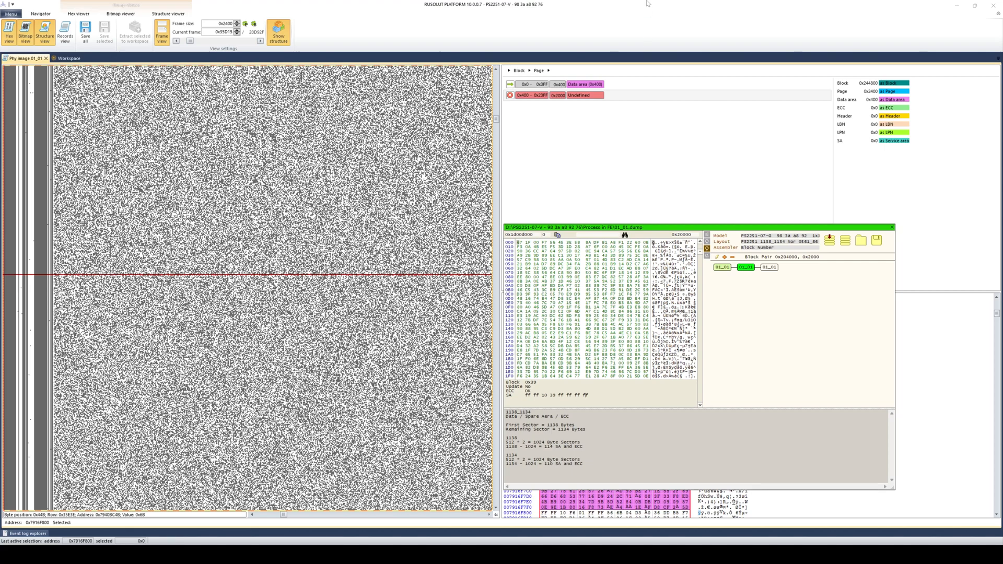
pyautogui.click(632, 42)
pyautogui.scroll(-1, 555, 483)
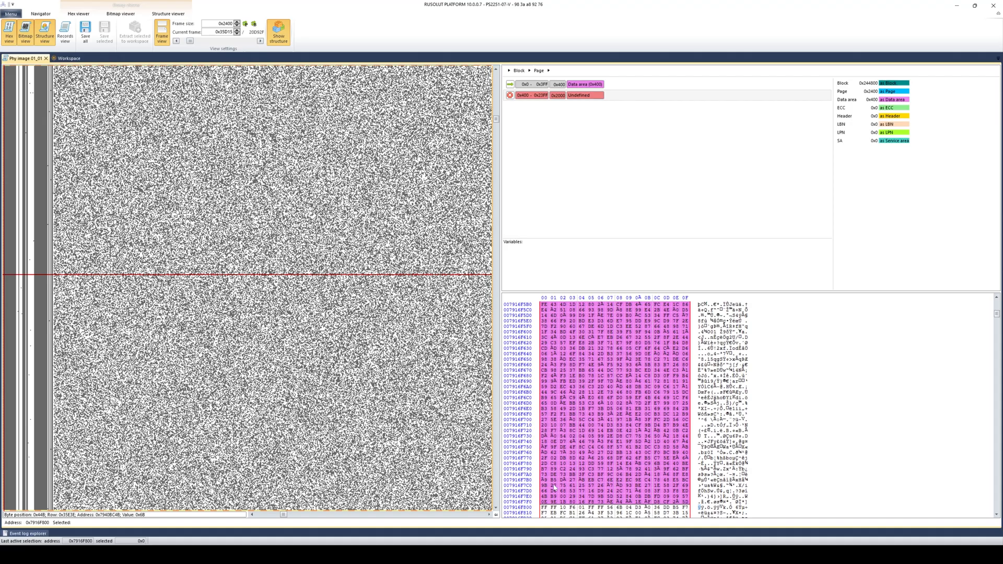
# Step: Select the first 8 bytes after the Data area and set the SA structure's length to 0x8
pyautogui.moveTo(544, 496); pyautogui.dragTo(619, 501)
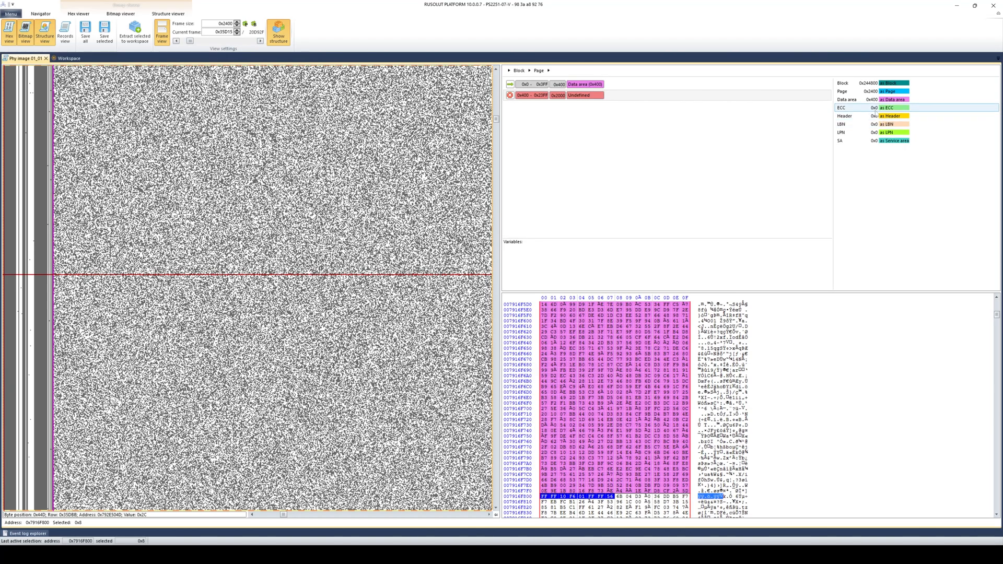
pyautogui.rightClick(868, 141)
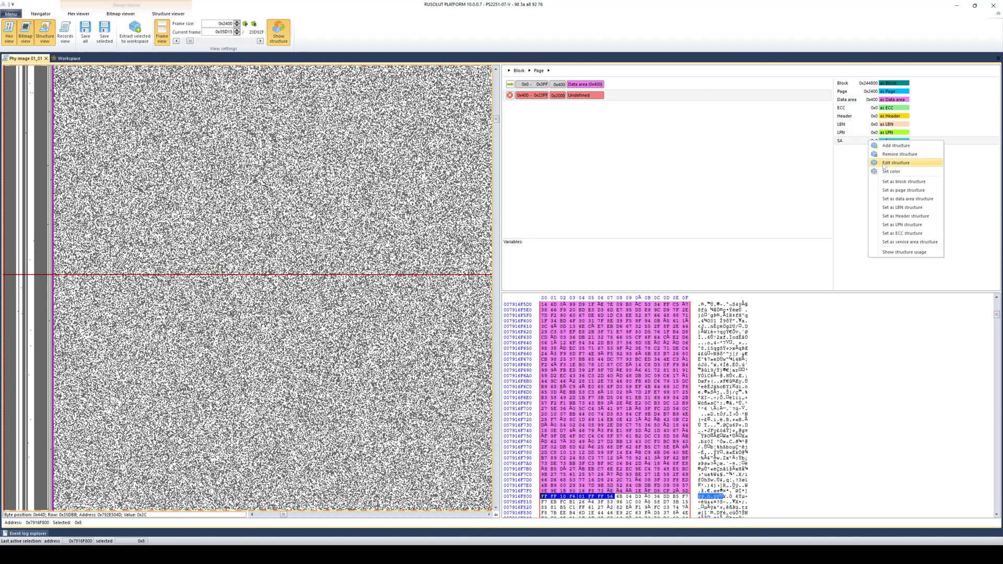
pyautogui.click(883, 163)
# Step: Add an SA record to the page structure at start address 0x400
pyautogui.rightClick(591, 95)
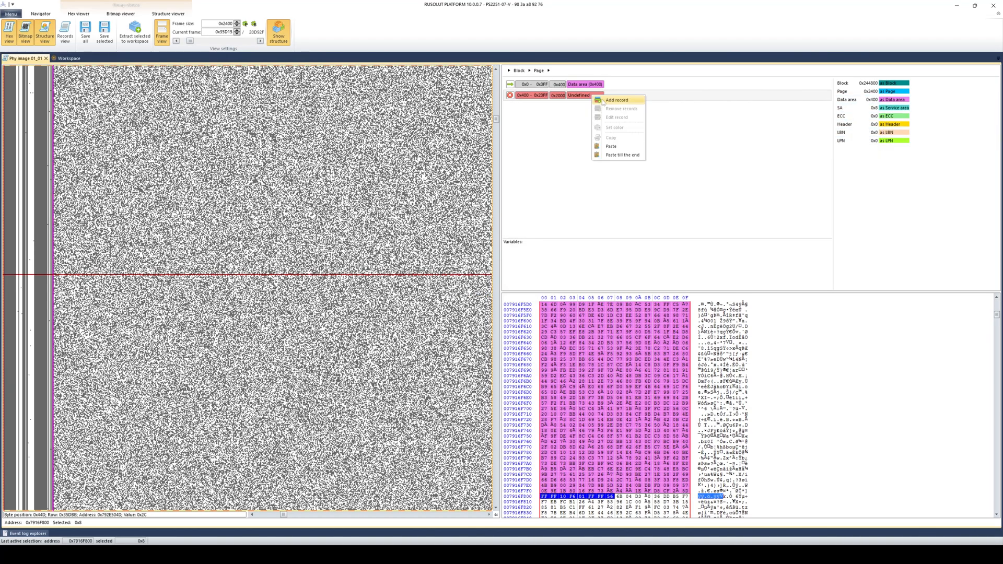
pyautogui.click(602, 101)
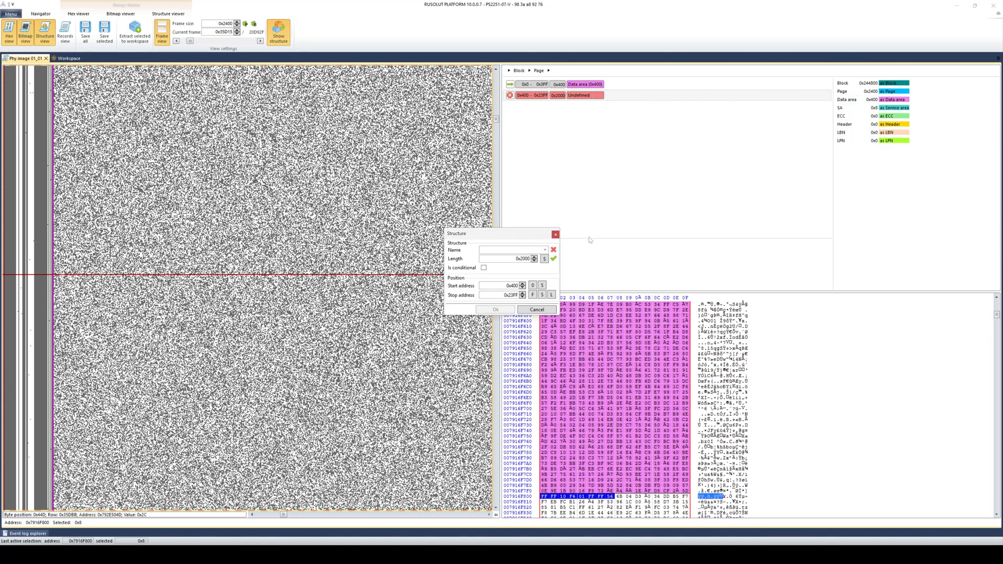
pyautogui.click(545, 250)
pyautogui.click(517, 304)
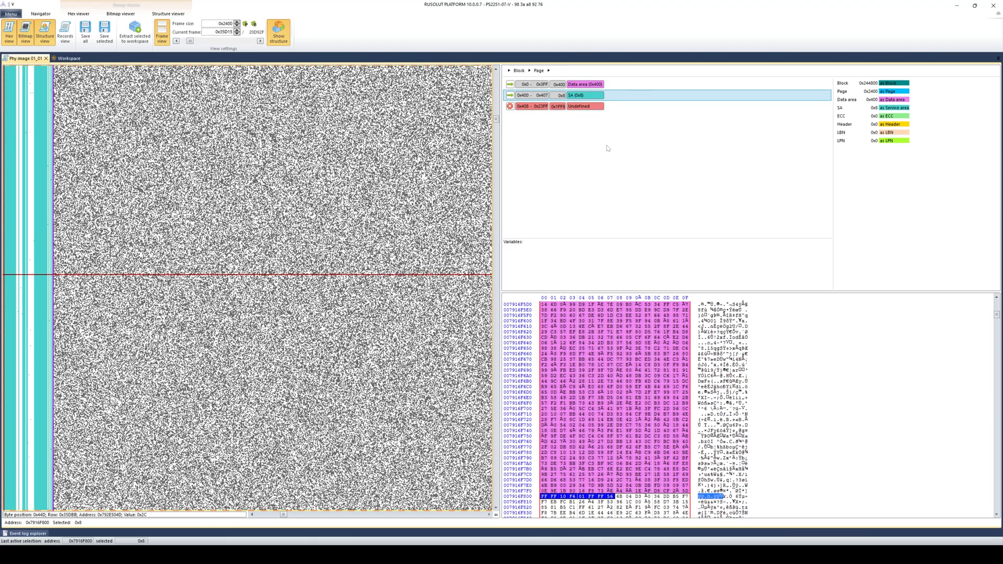
# Step: Switch to Calculator and subtract 8 from the previous result of 114
pyautogui.click(487, 554)
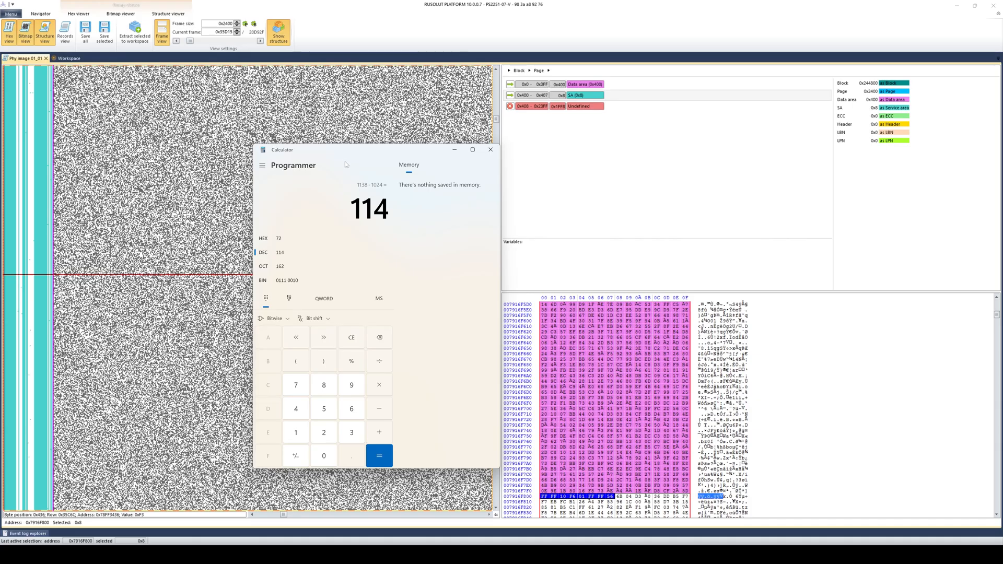
pyautogui.press('-')
pyautogui.press('8')
pyautogui.press('Return')
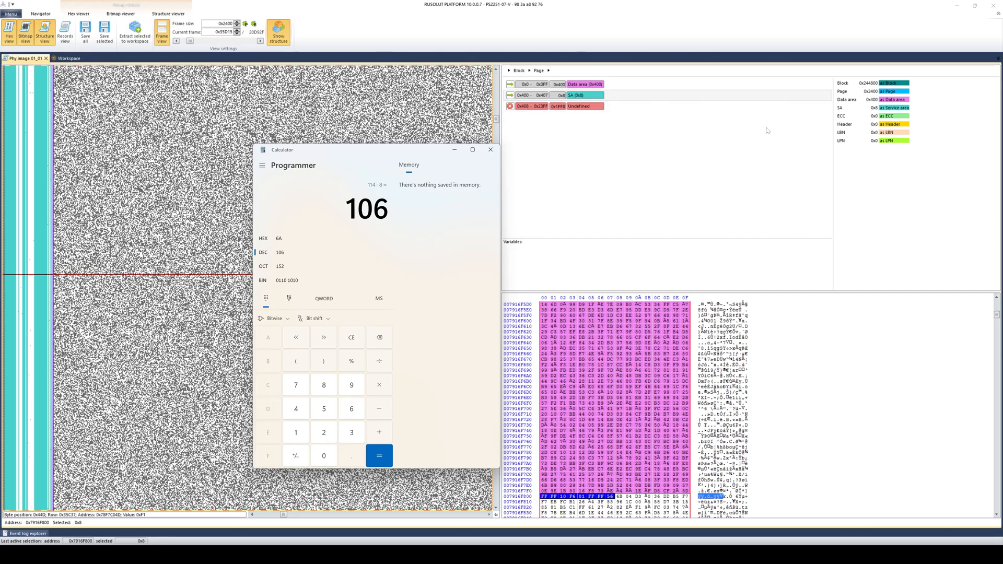
# Step: Set the ECC structure's length to 0x6A and add an ECC record to the page at start address 0x408
pyautogui.rightClick(910, 120)
pyautogui.click(936, 138)
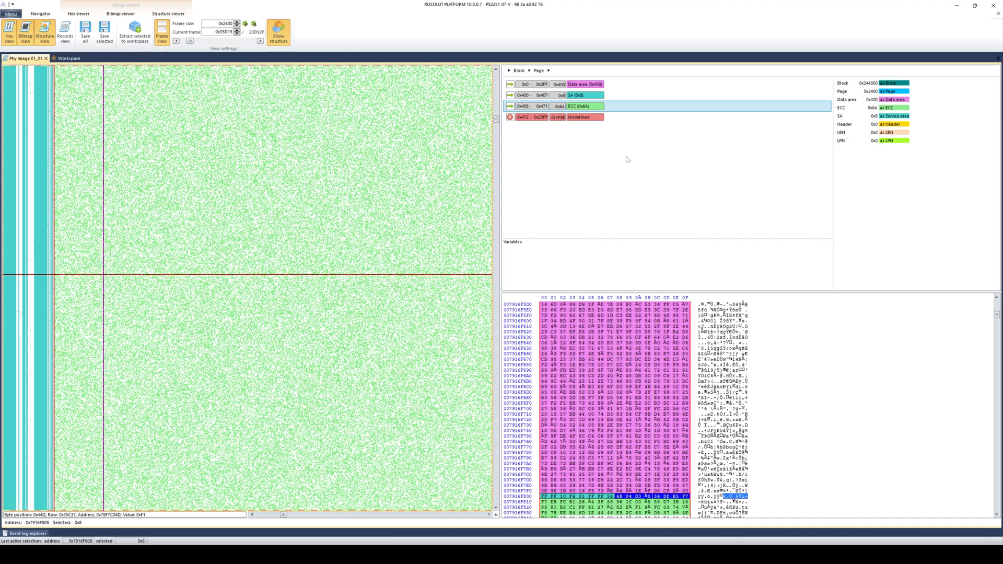
# Step: Show the undefined bytes after the ECC record and check the remaining sector size in the Flash Extractor dump window
pyautogui.click(599, 118)
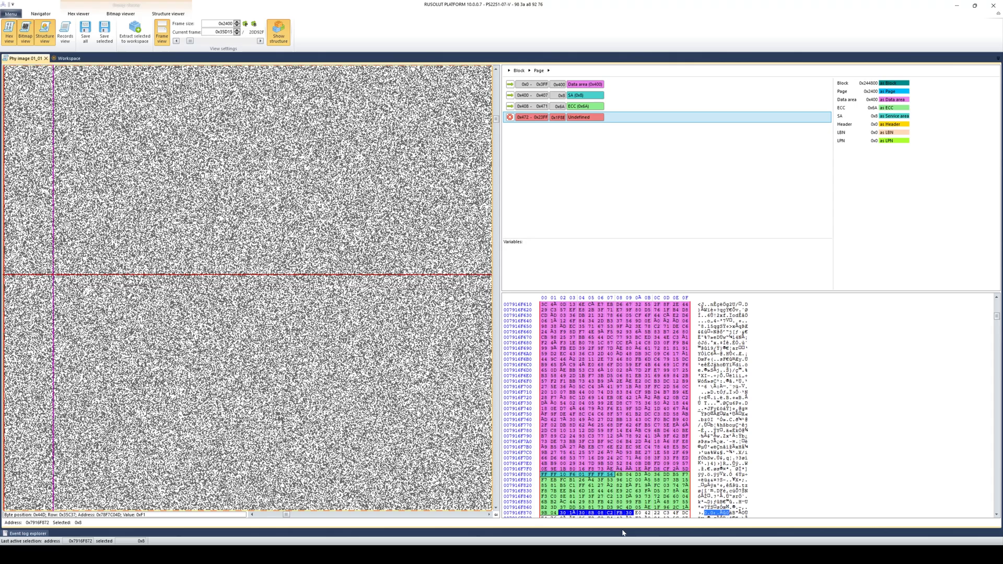
pyautogui.click(605, 510)
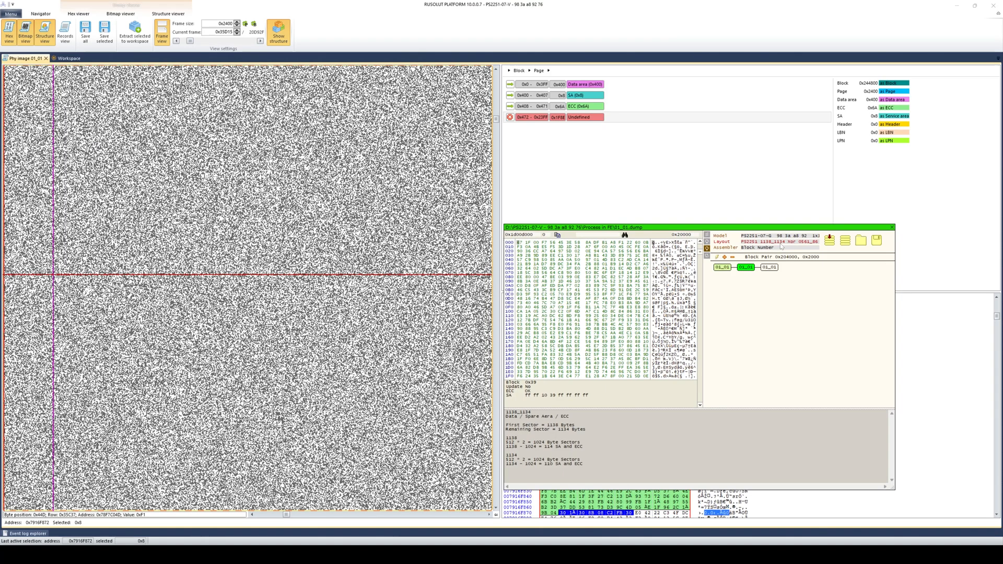
pyautogui.click(715, 27)
# Step: Add a Data area record to the page structure at start address 0x472, with the stop address taken from its length
pyautogui.rightClick(599, 120)
pyautogui.click(618, 126)
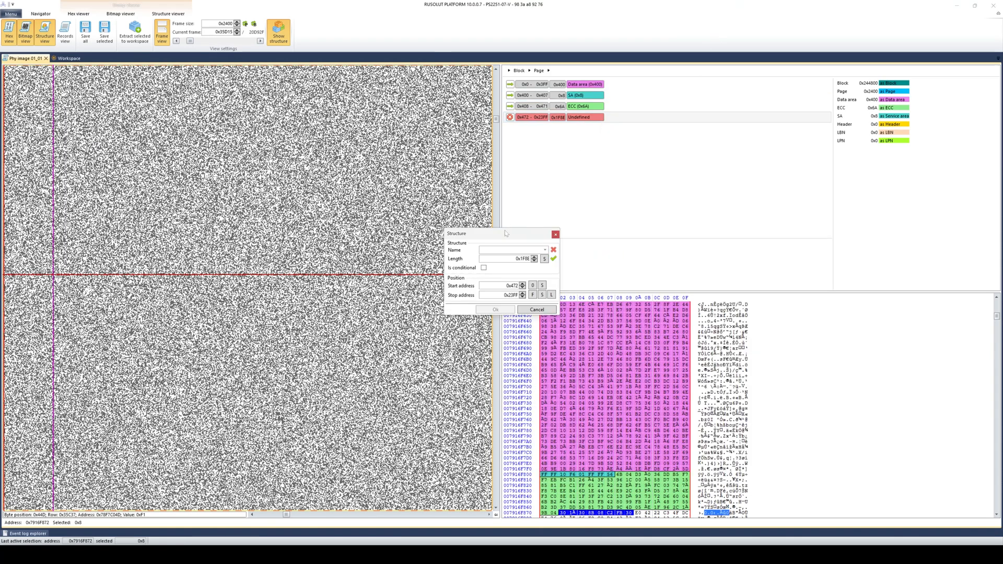
pyautogui.click(545, 249)
pyautogui.click(502, 259)
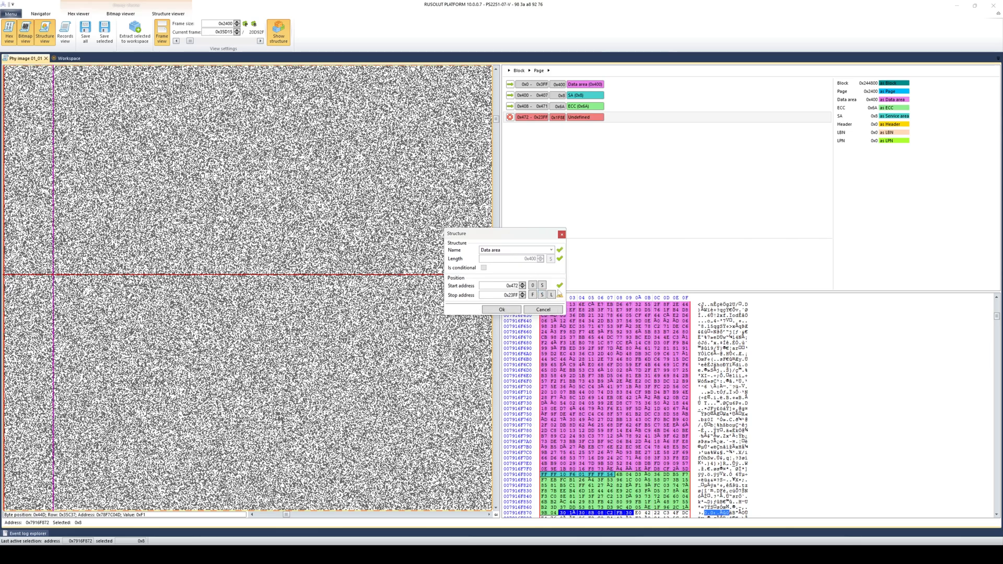
pyautogui.click(552, 295)
pyautogui.click(502, 310)
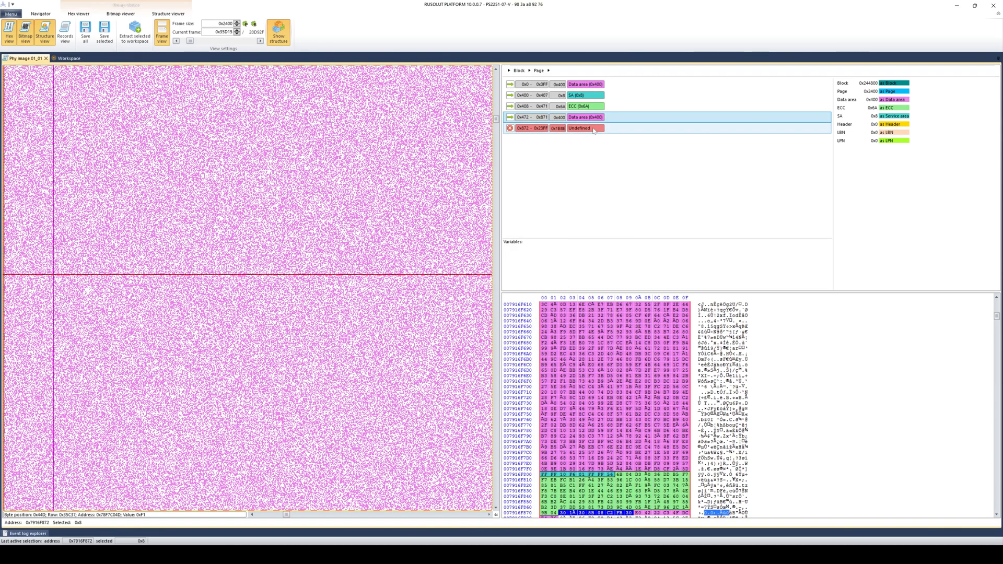
# Step: Check the bytes following the second data area and define a structure named SA2 with a length of 0x4
pyautogui.scroll(-2, 555, 495)
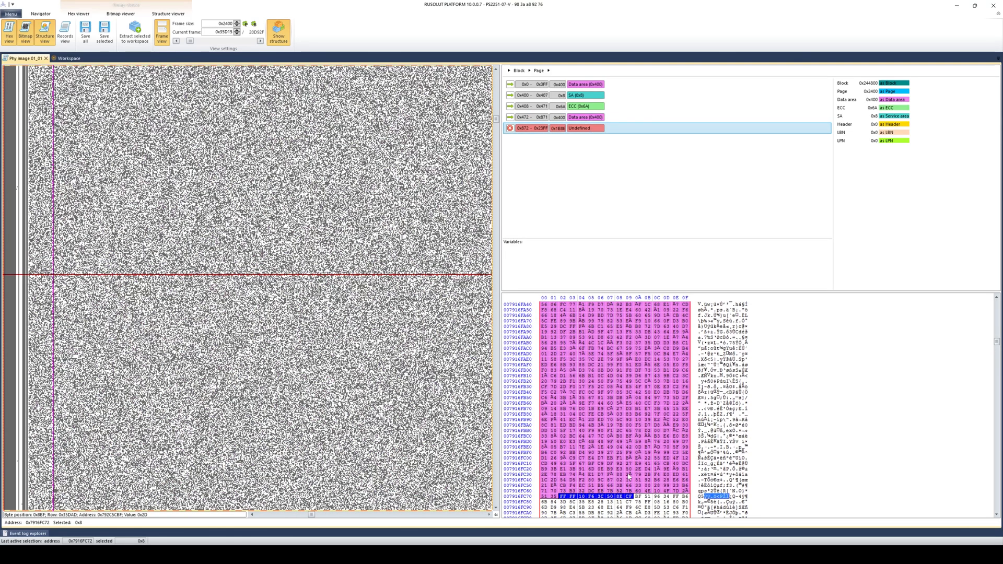
pyautogui.click(561, 492)
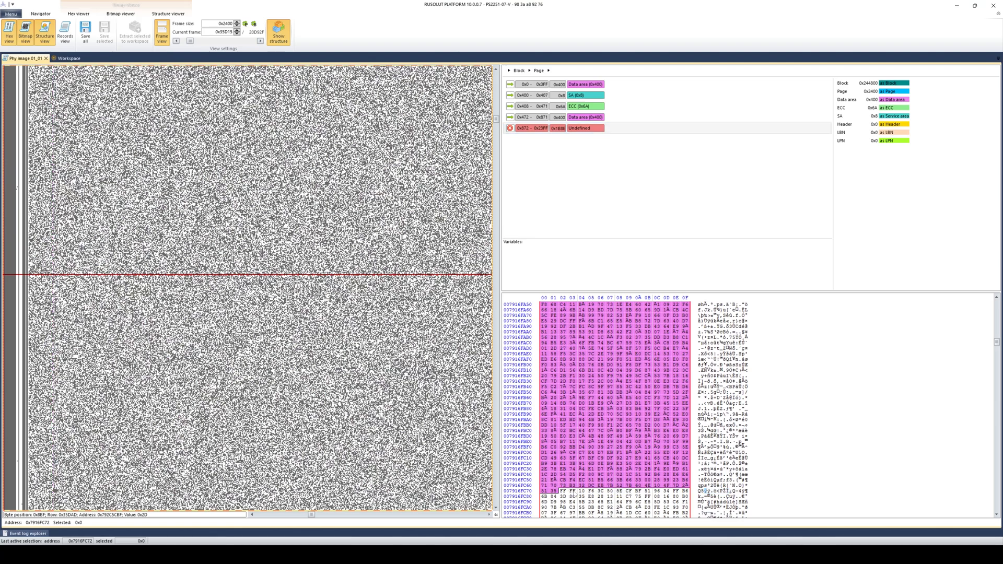
pyautogui.click(570, 492)
pyautogui.click(580, 491)
pyautogui.click(590, 492)
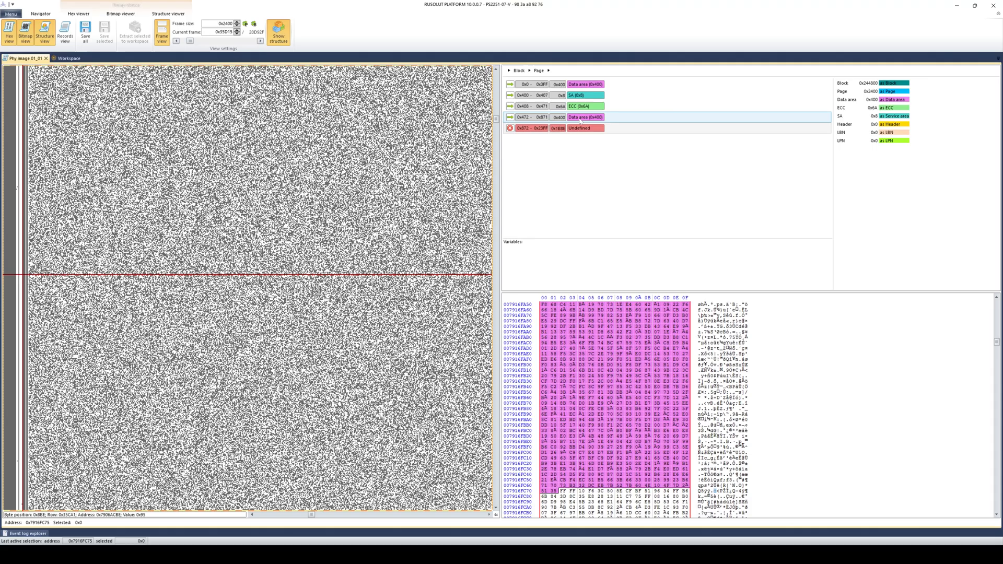
pyautogui.rightClick(860, 172)
pyautogui.click(882, 173)
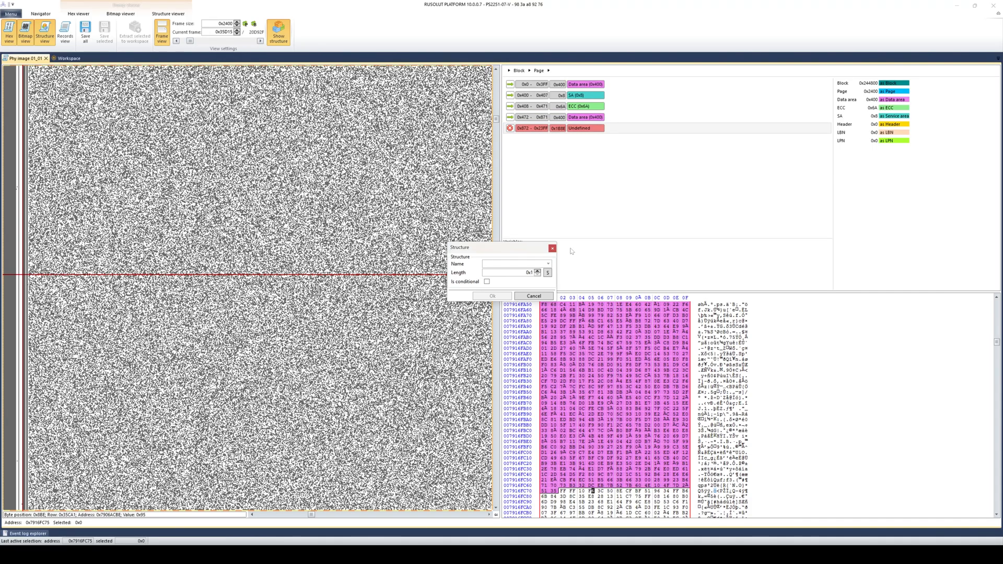
pyautogui.click(548, 263)
pyautogui.click(517, 309)
pyautogui.write('SA2')
pyautogui.press('Tab')
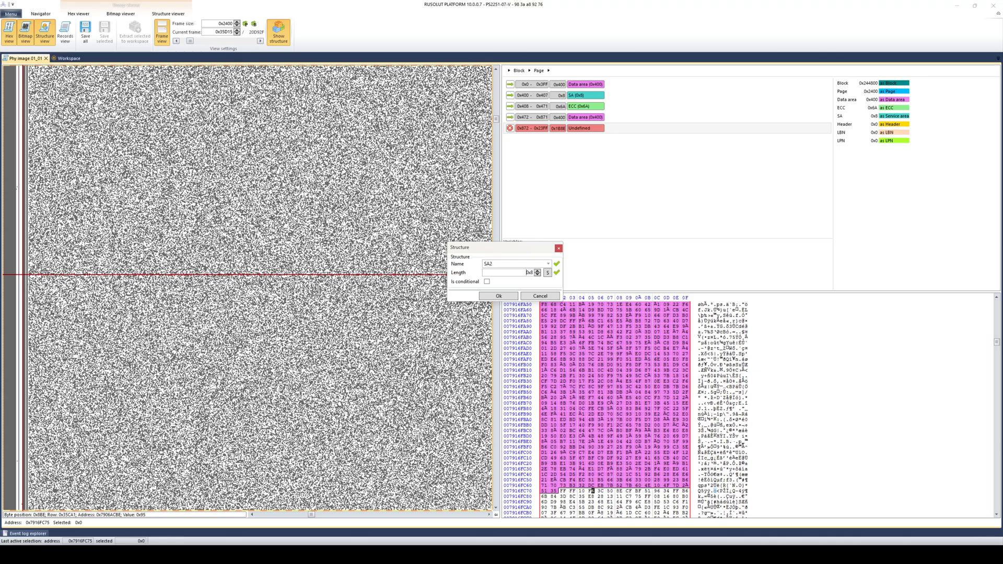
pyautogui.hotkey('ctrl', 'a')
pyautogui.write('4')
pyautogui.click(516, 295)
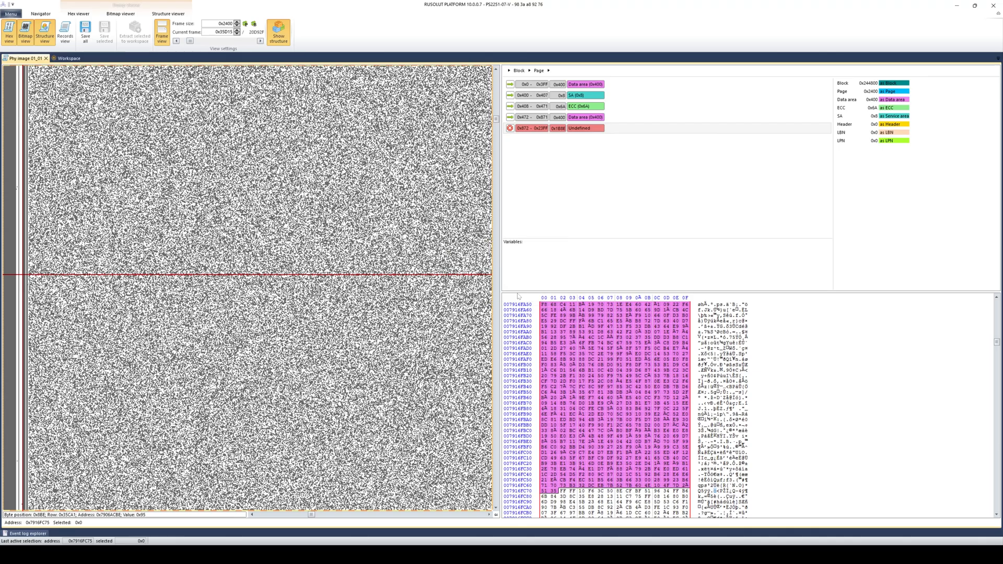
# Step: Add an SA2 record to the page structure at start address 0x872, covering 0x872 to 0x875
pyautogui.rightClick(589, 135)
pyautogui.click(601, 169)
pyautogui.click(544, 249)
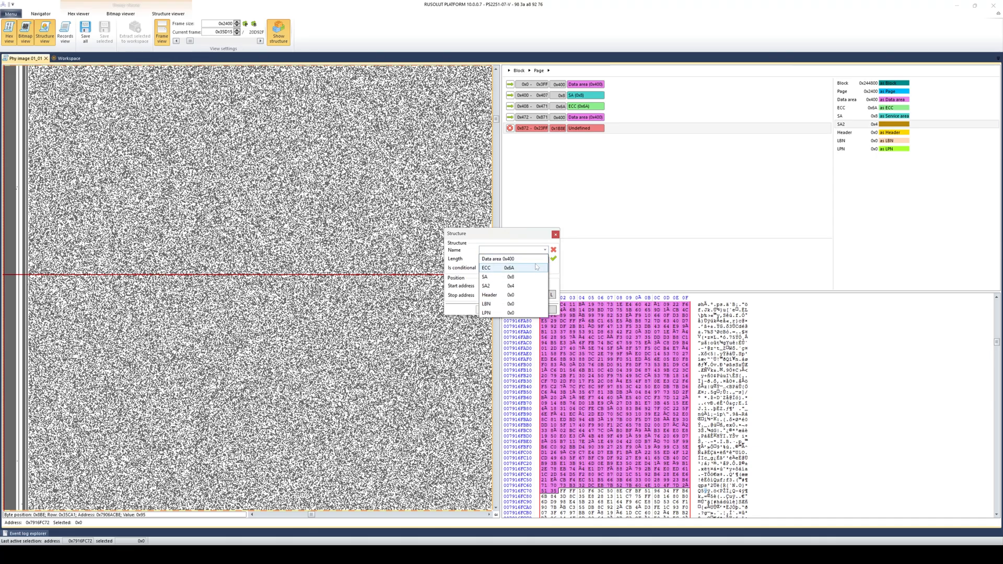
pyautogui.click(530, 286)
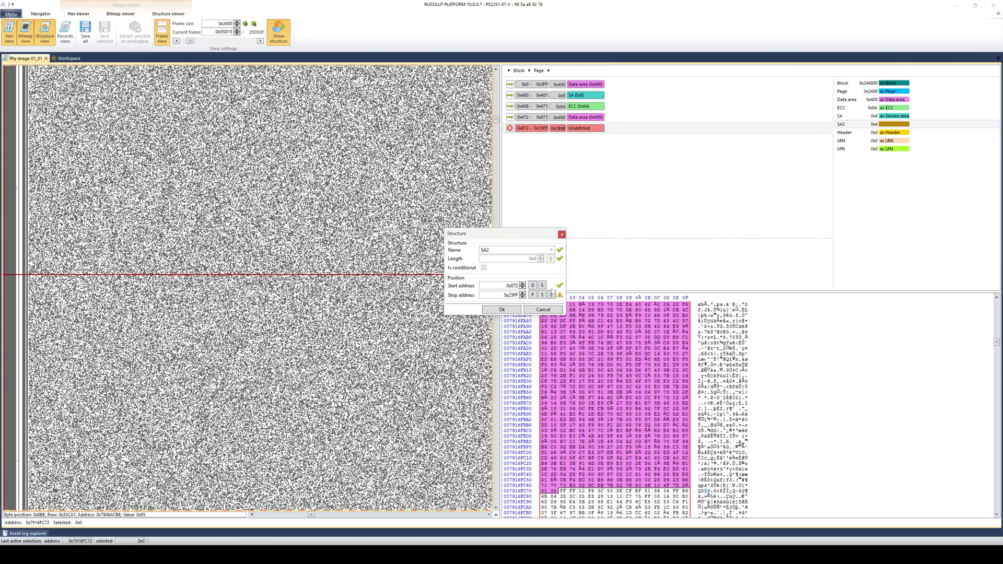
pyautogui.click(506, 310)
# Step: Add an ECC record to the page structure at start address 0x876, ending at 0x8DF
pyautogui.click(585, 139)
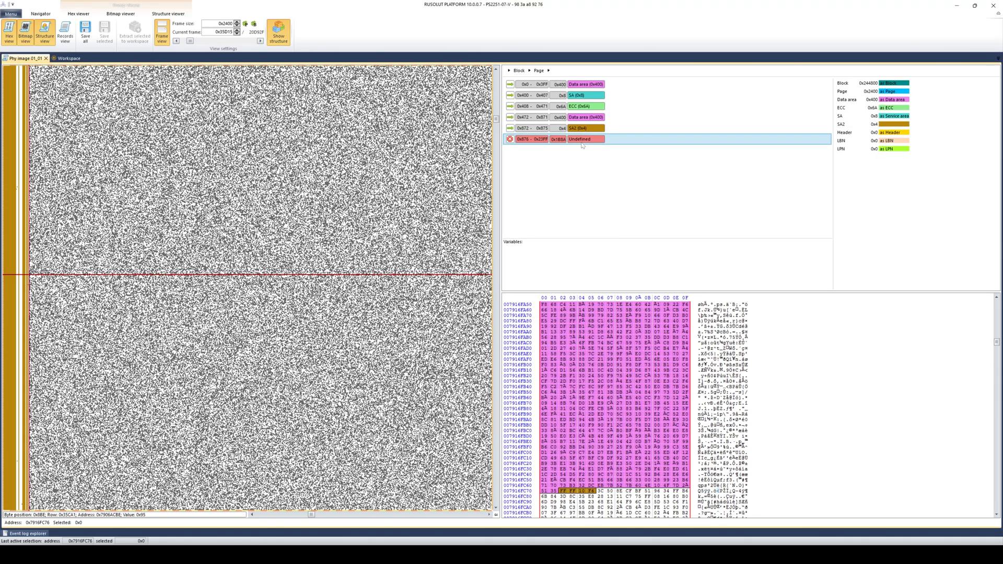
pyautogui.rightClick(581, 140)
pyautogui.click(599, 148)
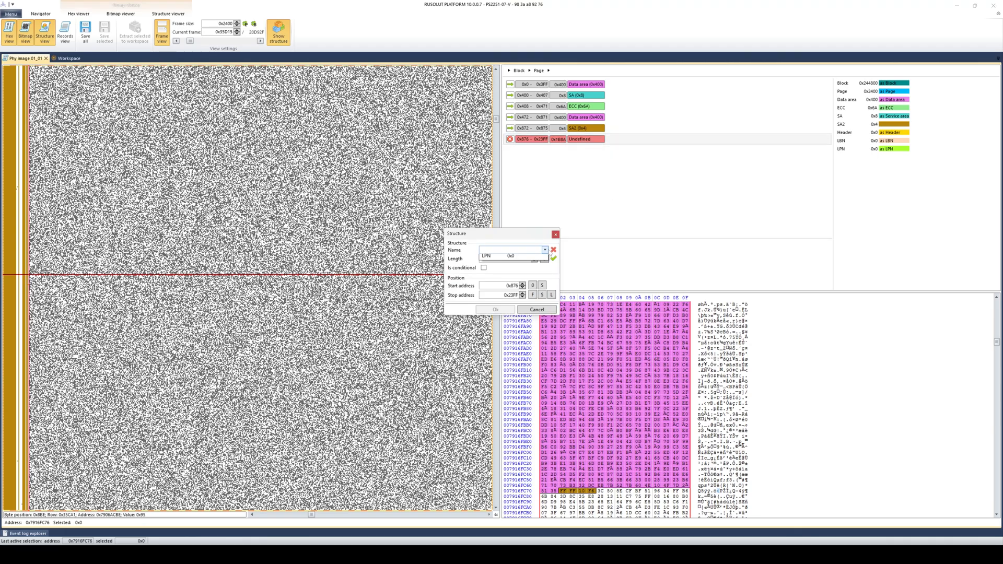
pyautogui.click(544, 250)
pyautogui.click(525, 268)
pyautogui.click(550, 295)
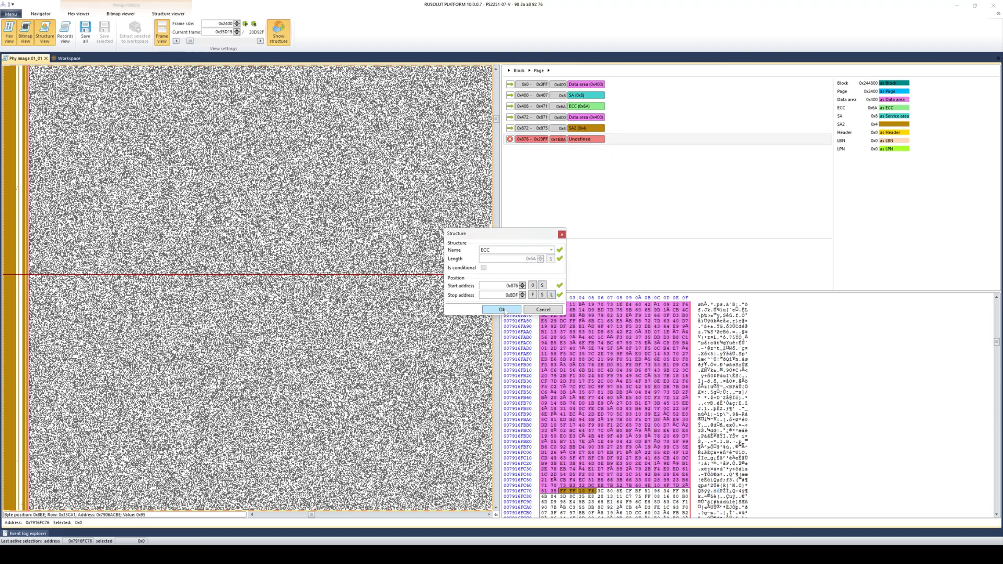
pyautogui.click(502, 309)
# Step: Copy the second Data area record together with the SA2 and ECC records that follow it
pyautogui.click(585, 117)
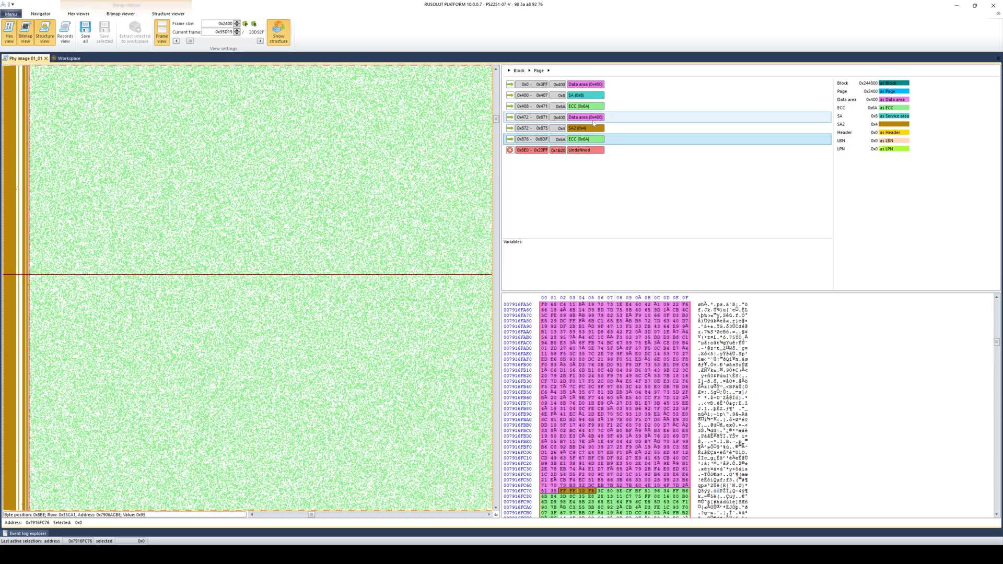
pyautogui.rightClick(588, 120)
pyautogui.click(583, 130)
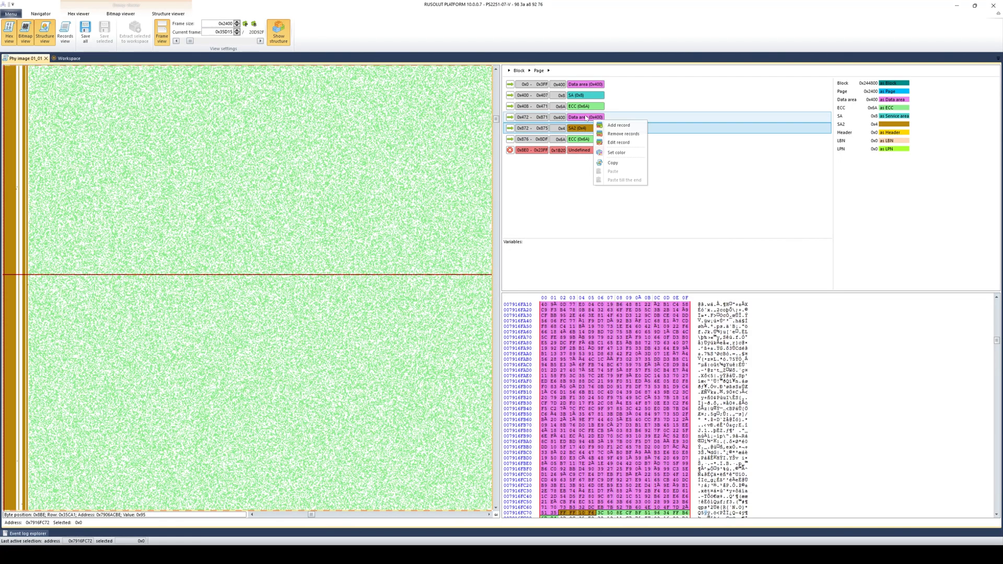
pyautogui.click(586, 118)
pyautogui.keyDown('ctrl'); pyautogui.click(587, 130); pyautogui.keyUp('ctrl')
pyautogui.keyDown('ctrl'); pyautogui.click(591, 150); pyautogui.keyUp('ctrl')
pyautogui.keyDown('ctrl'); pyautogui.click(591, 141); pyautogui.keyUp('ctrl')
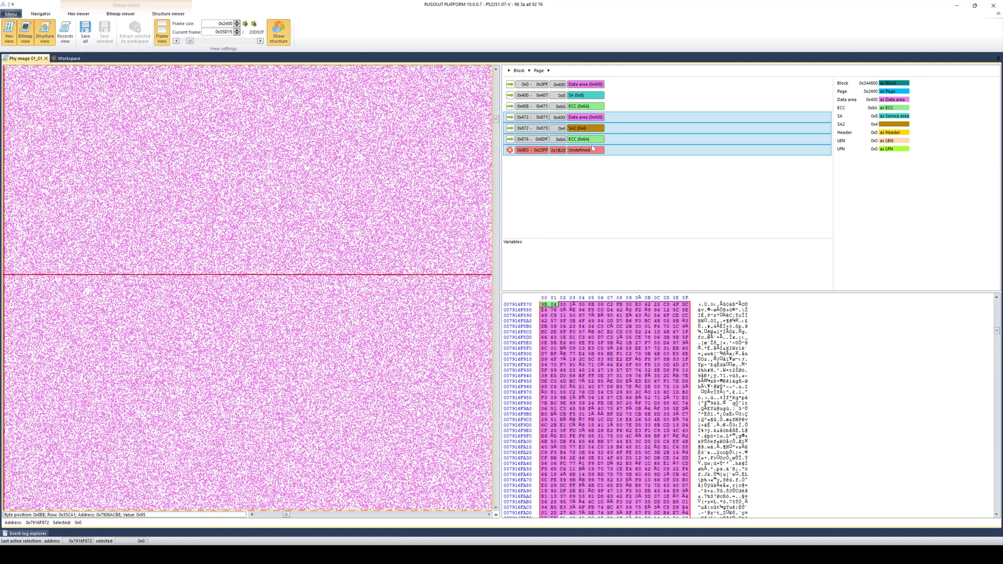
pyautogui.keyDown('ctrl'); pyautogui.click(590, 149); pyautogui.keyUp('ctrl')
pyautogui.rightClick(588, 119)
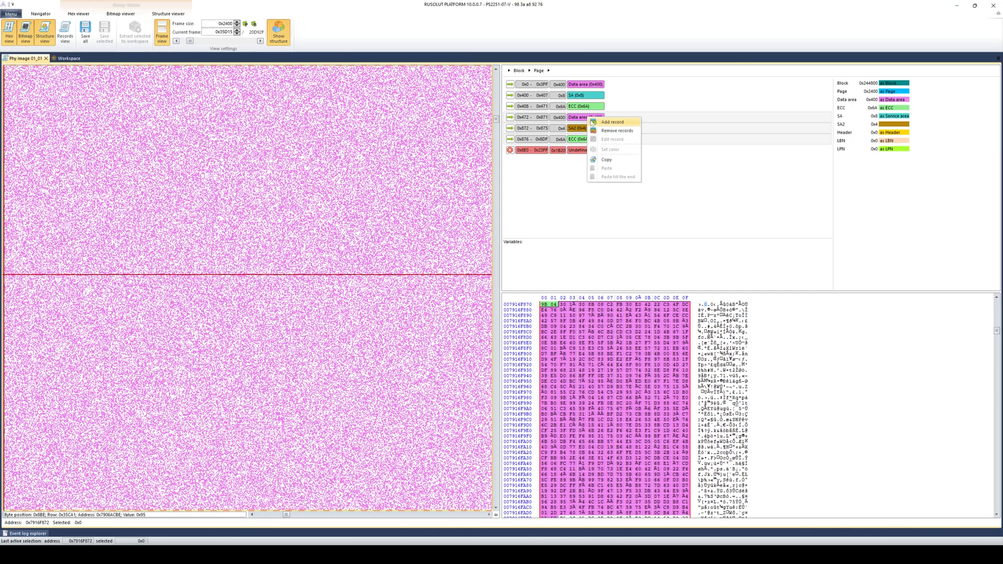
pyautogui.click(593, 159)
# Step: Paste the copied records till the end of the page from 0x8E0 and show the undefined bytes that remain
pyautogui.click(591, 151)
pyautogui.rightClick(590, 151)
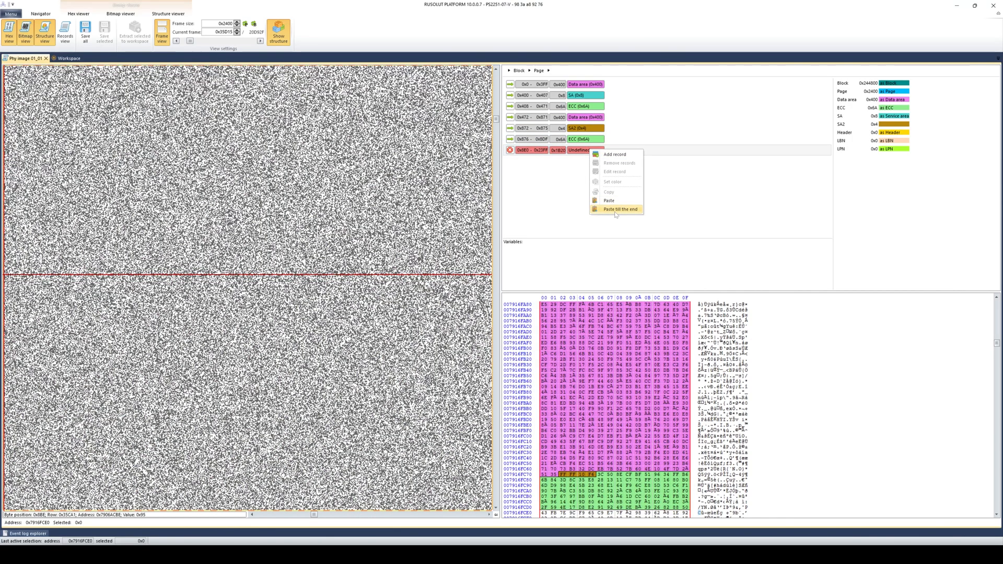
pyautogui.click(615, 211)
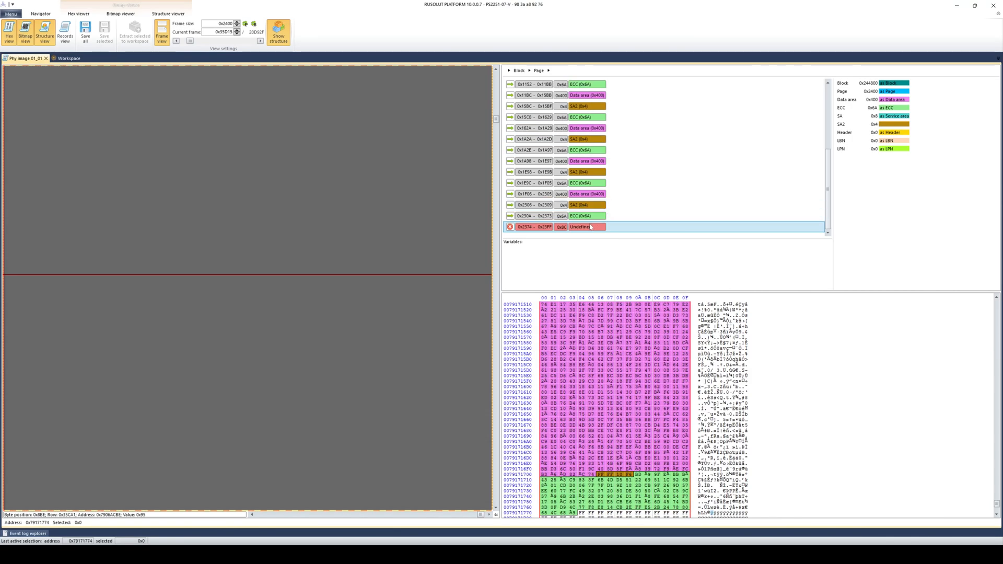
pyautogui.click(588, 216)
pyautogui.click(588, 227)
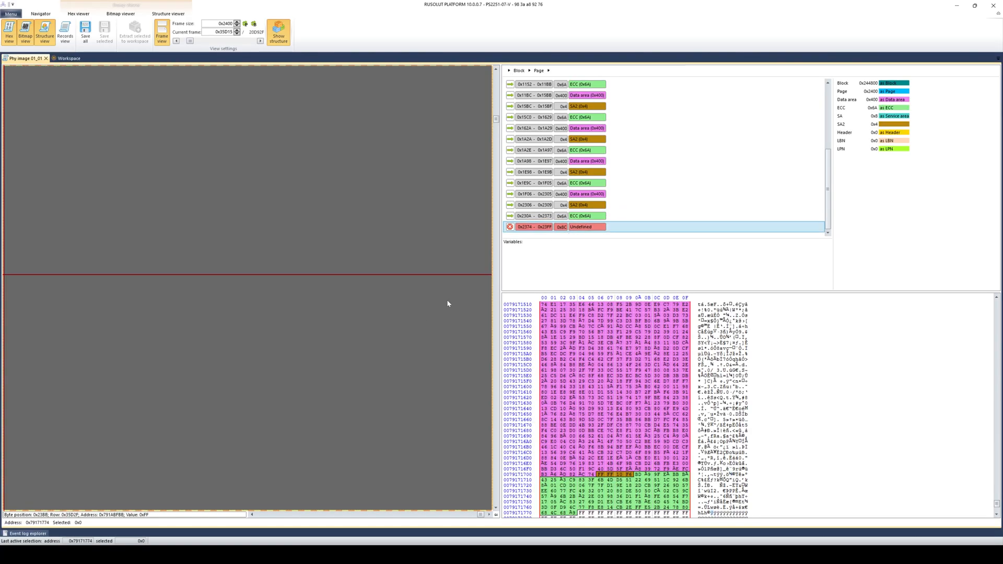